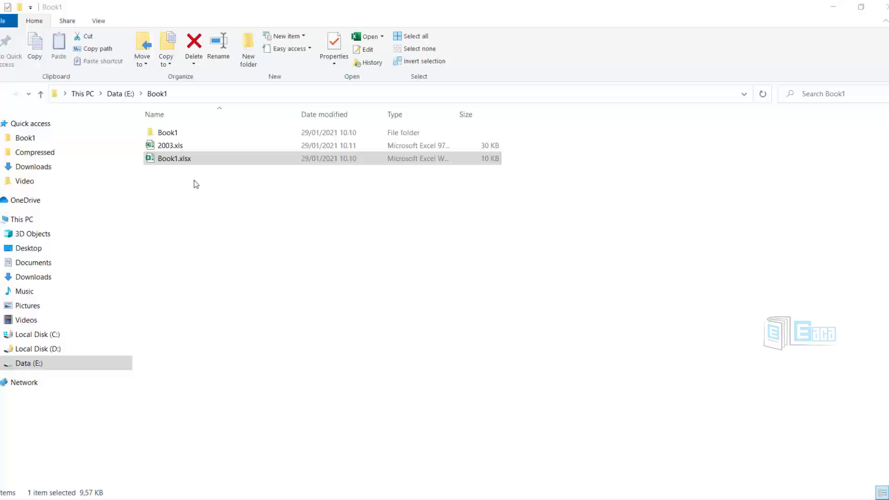
Open 2003.xls in Excel and show the Developer and Review tabs
left_click(177, 161)
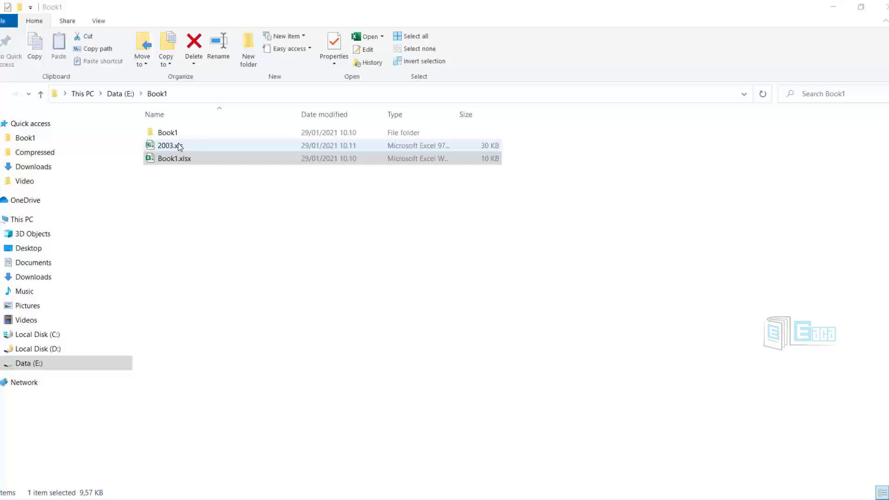
double_click(180, 147)
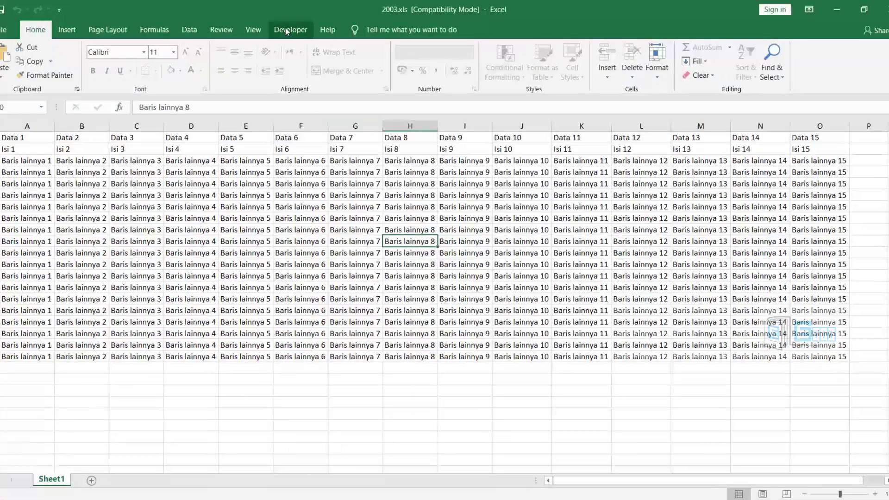
left_click(291, 30)
left_click(222, 29)
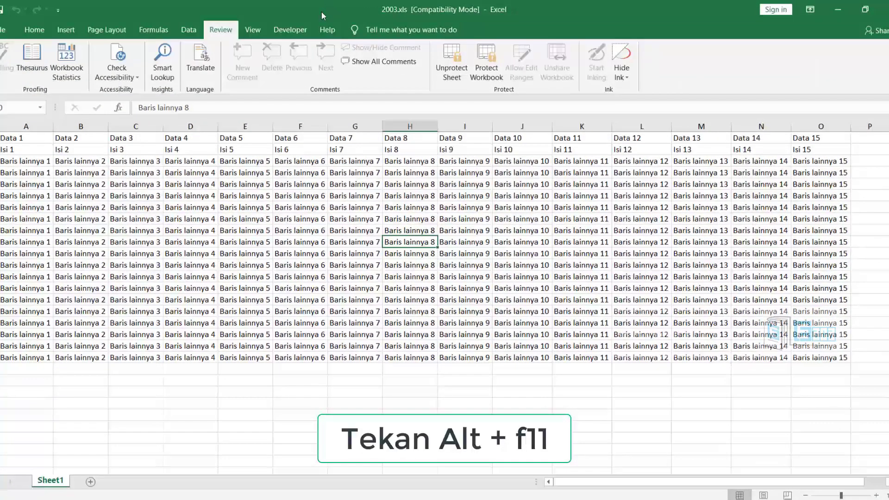
Paste the InternalPasswords macro into a new module of 2003.xls, run it, and close Module1
key("alt+F11")
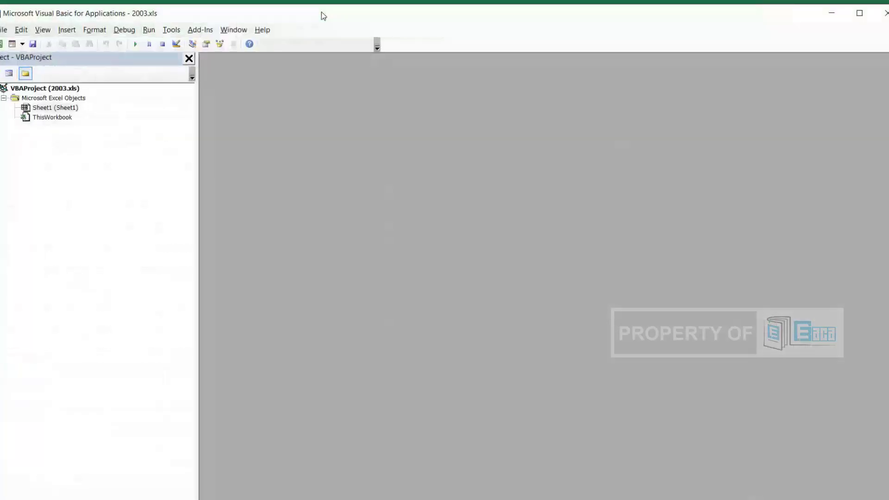
left_click(66, 29)
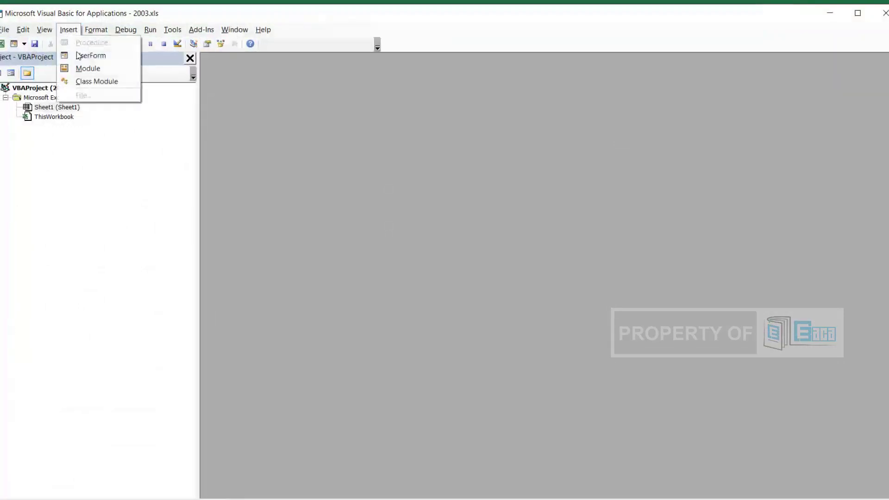
left_click(83, 70)
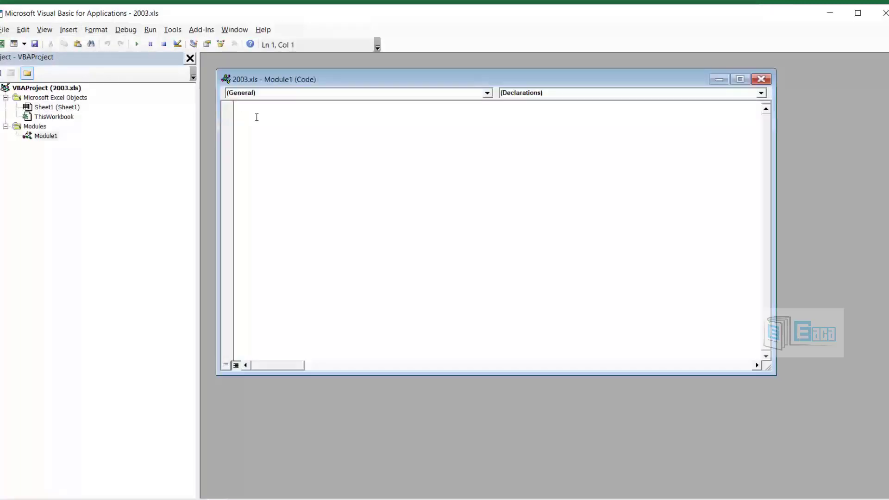
key("ctrl+v")
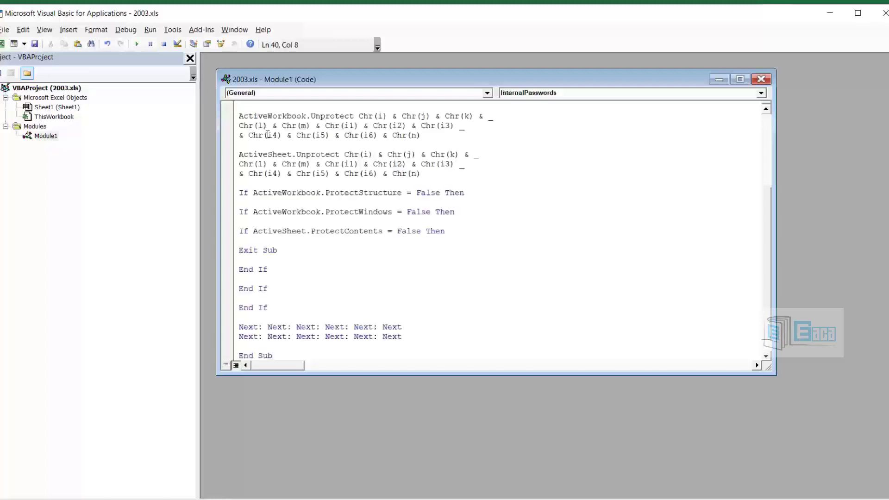
scroll(269, 133, "up", 1)
scroll(270, 133, "up", 3)
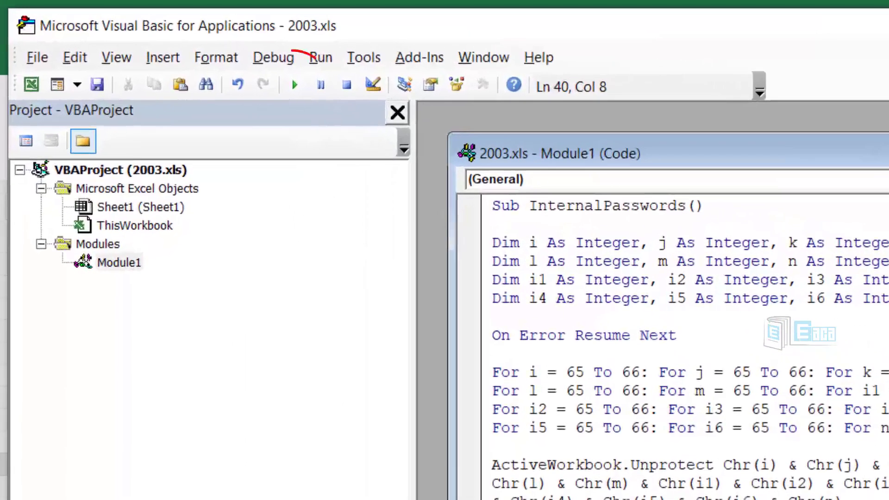
left_click(295, 85)
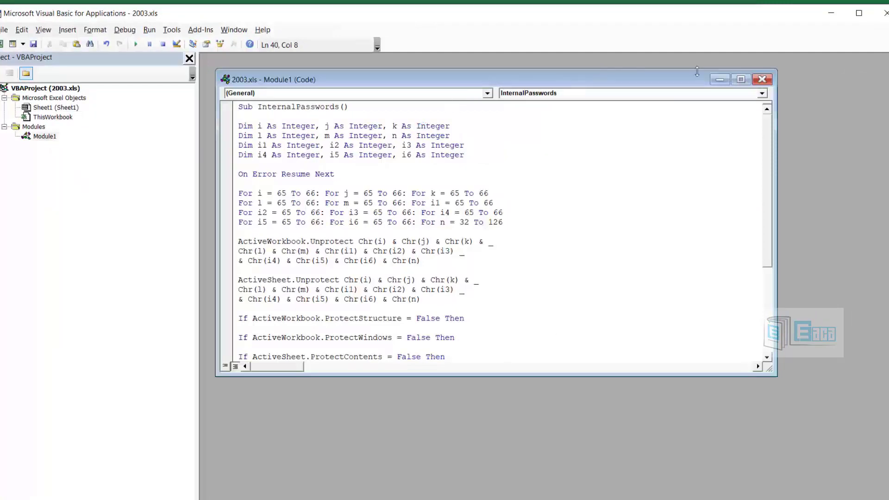
left_click(763, 80)
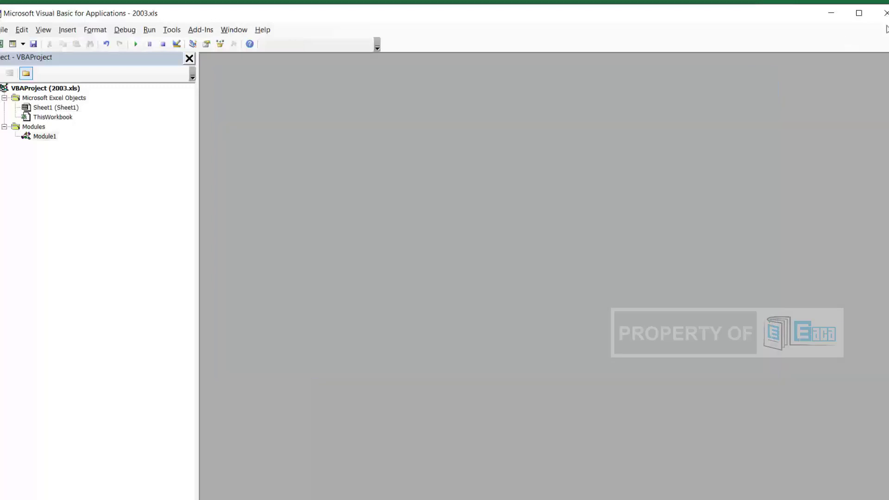
Leave the VBA editor, select a cell to confirm 2003.xls is unprotected, and close Excel via the save prompt
left_click(884, 13)
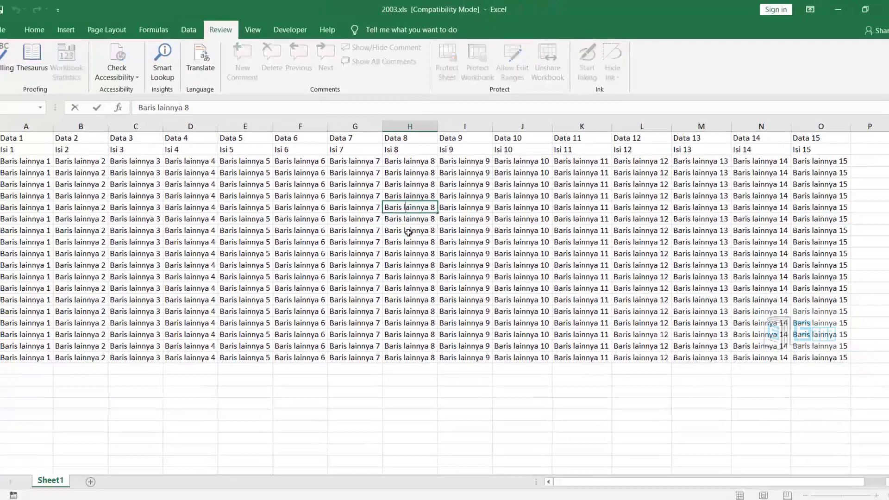
left_click(408, 234)
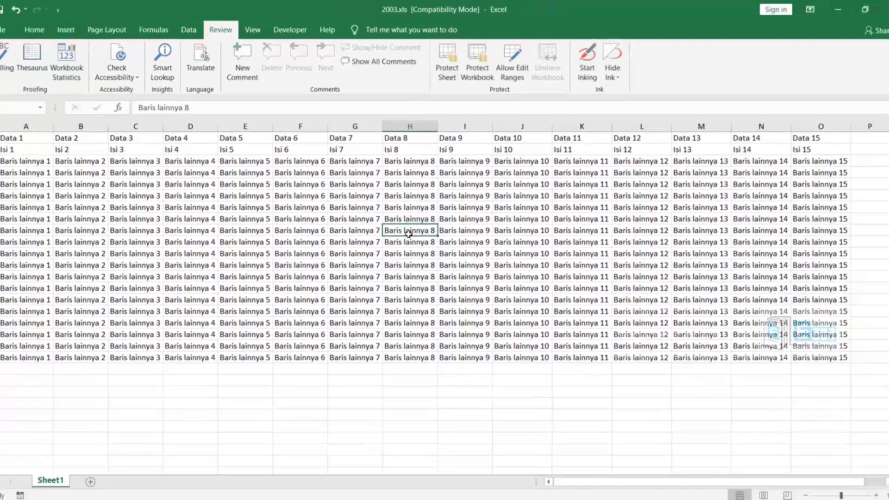
left_click(883, 9)
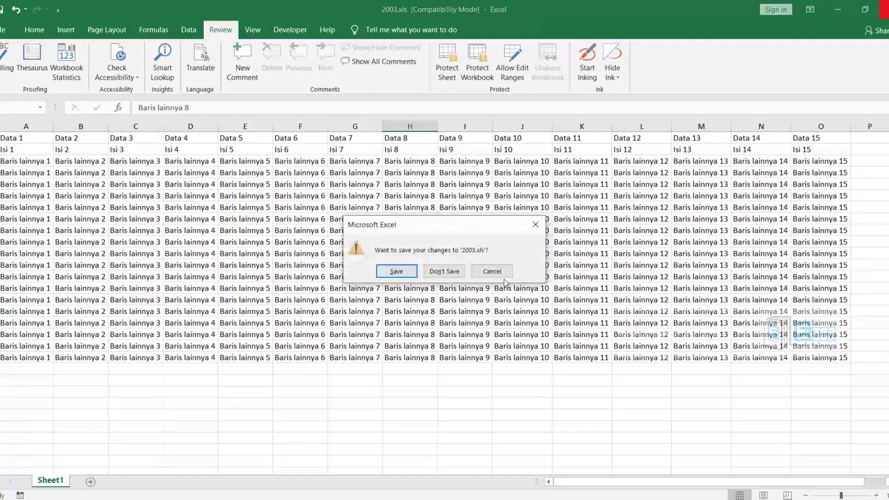
left_click(442, 274)
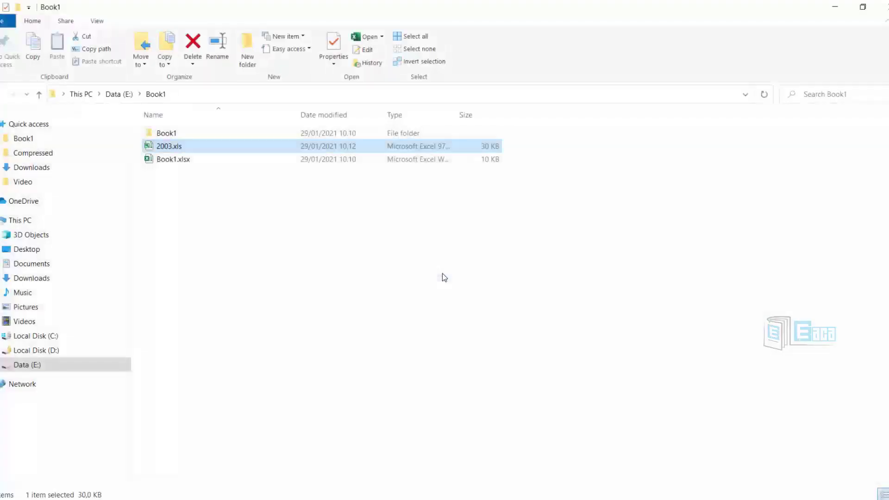
Open Book1.xlsx maximised, confirm two cell edits raise the protected-sheet warning, and show the Developer tab
double_click(214, 160)
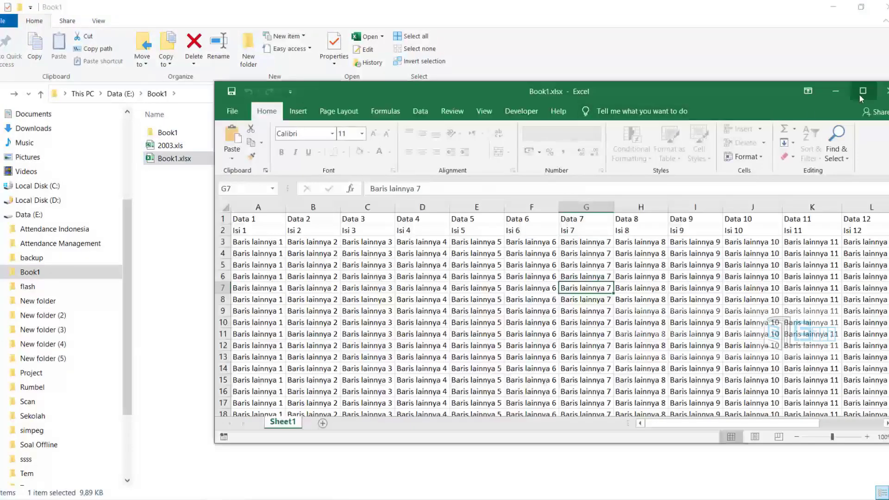
left_click(858, 92)
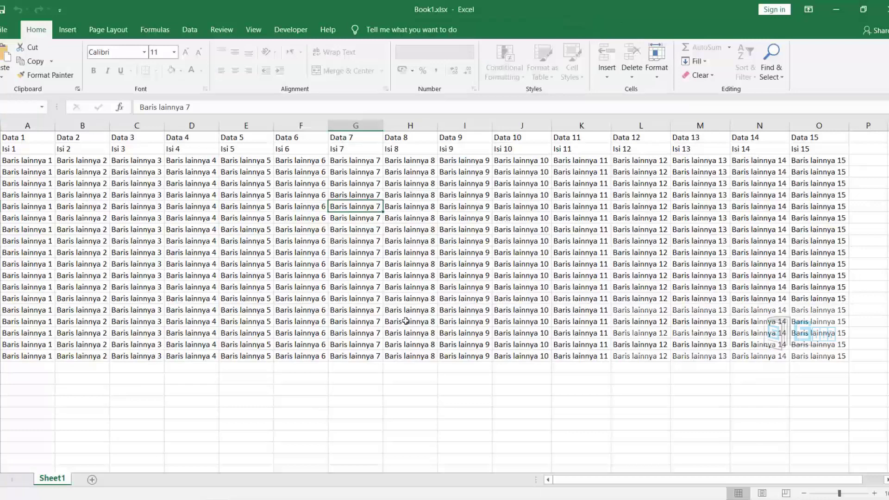
double_click(535, 231)
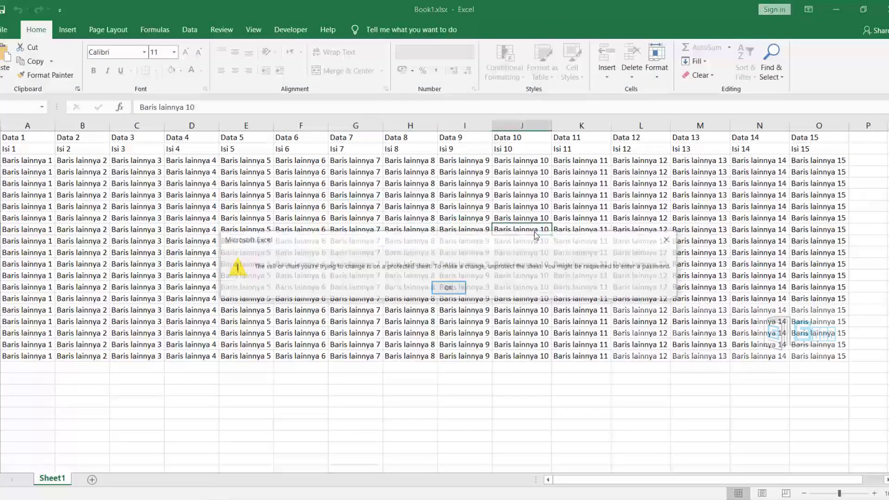
left_click(451, 288)
double_click(463, 206)
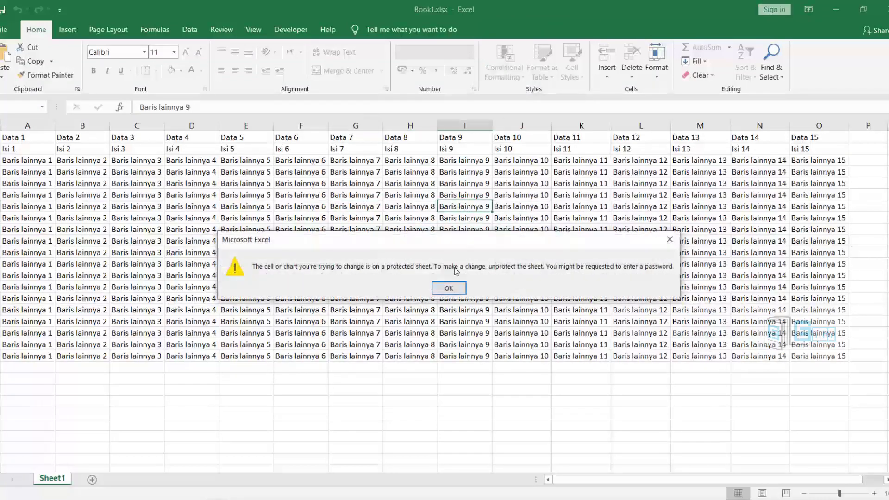
left_click(449, 288)
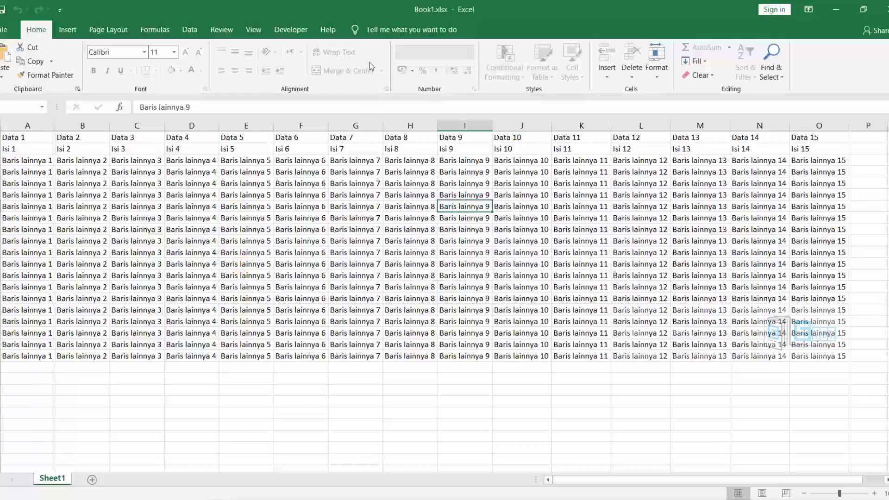
left_click(291, 29)
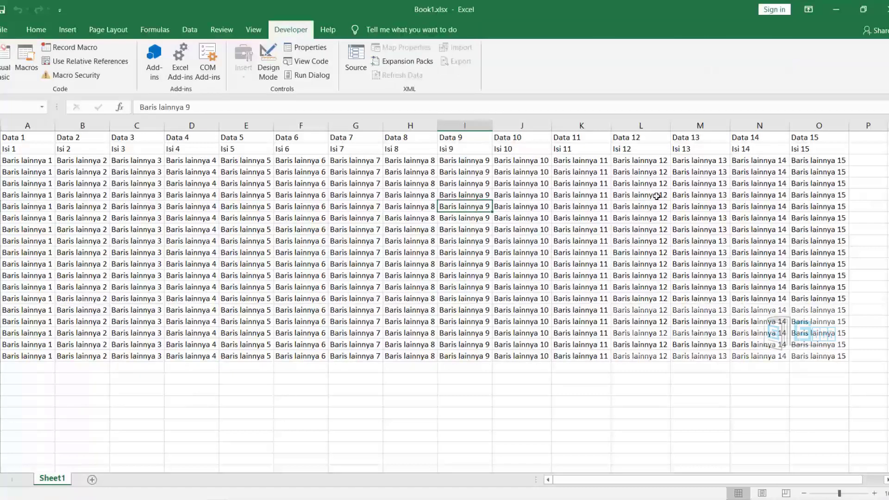
Paste the InternalPasswords macro into a new module of Book1.xlsx, run it, and close the hung Excel
key("alt+F11")
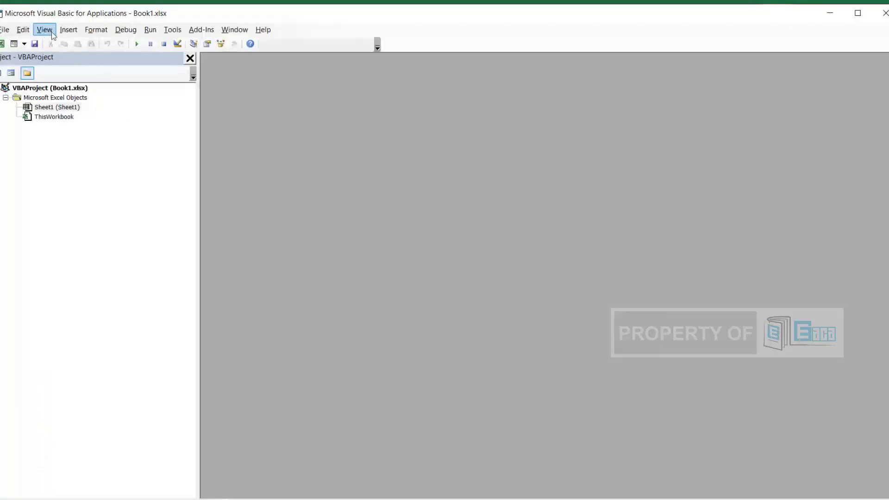
left_click(68, 29)
left_click(86, 68)
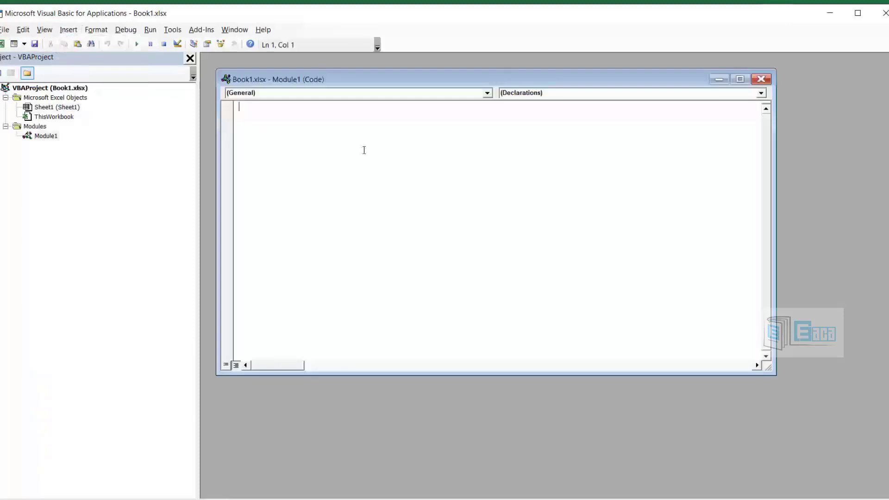
key("ctrl+v")
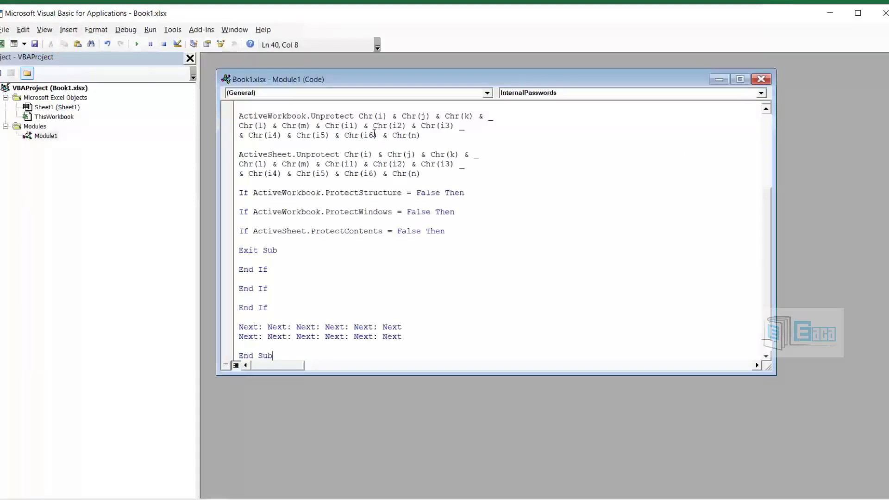
left_click(136, 44)
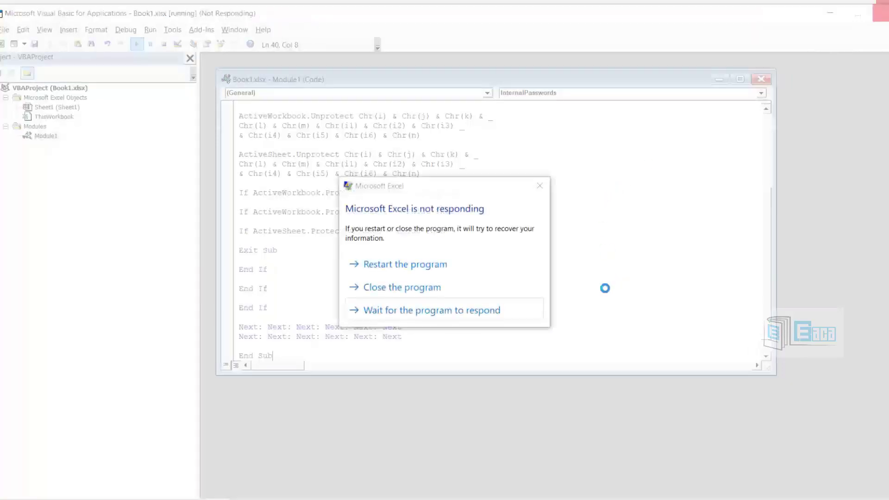
left_click(430, 287)
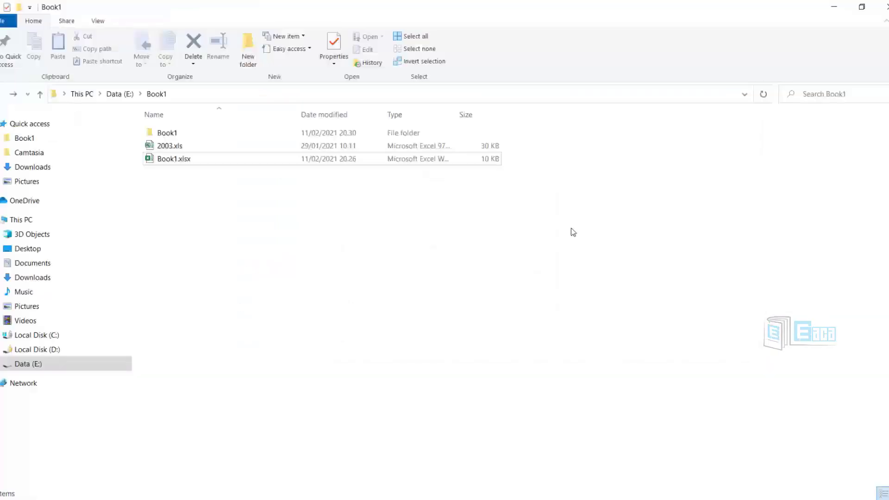
Launch WinRAR from the Start search with 'winra'
key("super")
type("winra")
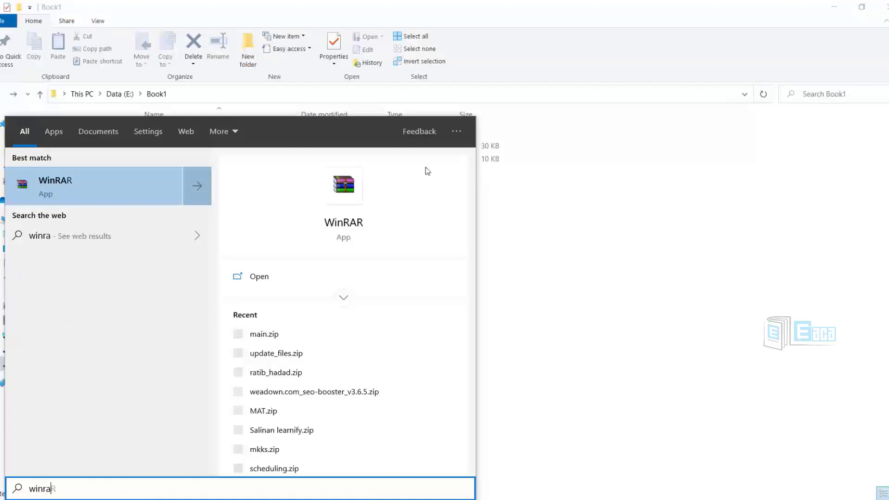
left_click(105, 200)
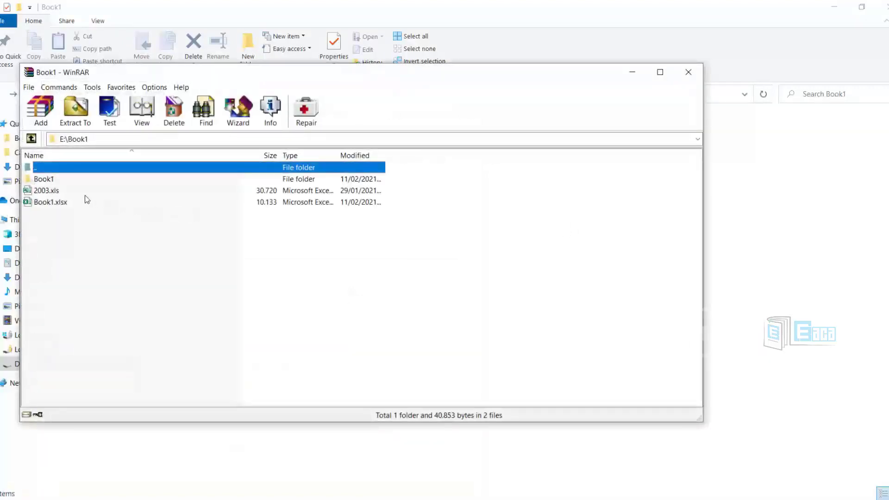
Open Book1.xlsx as an archive and extract xl\worksheets\sheet1.xml
double_click(60, 202)
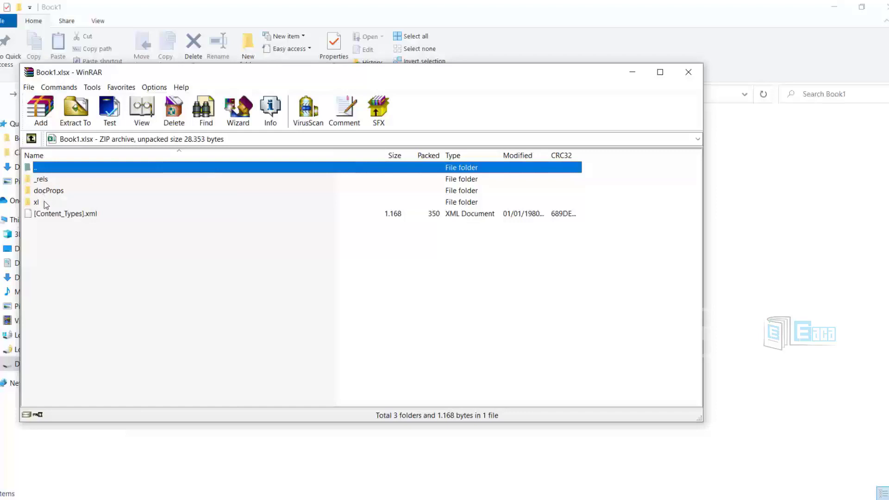
double_click(46, 202)
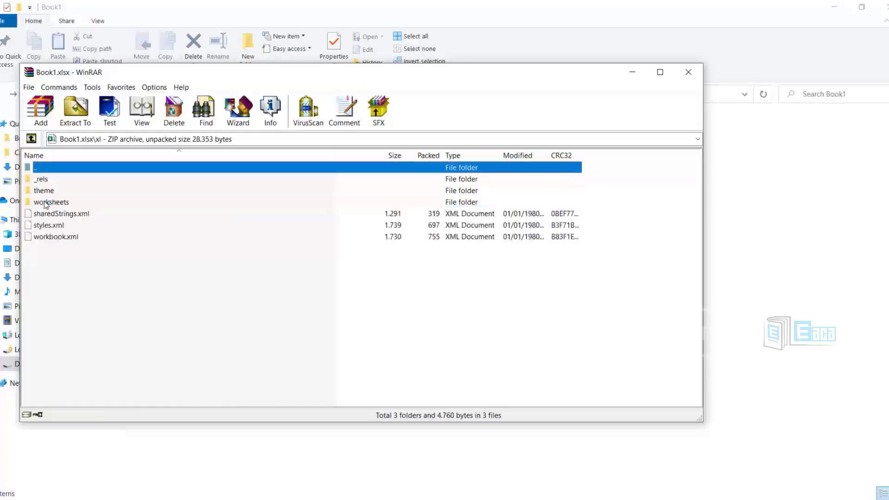
double_click(74, 204)
left_click(64, 184)
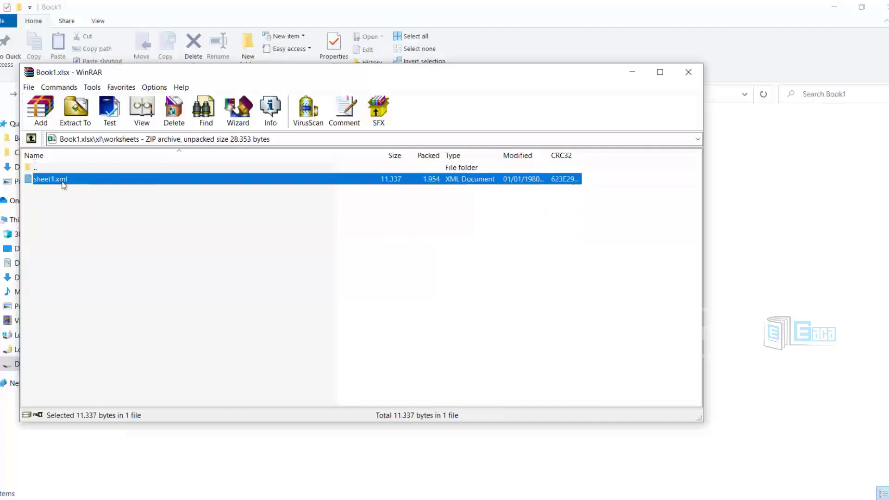
left_click(75, 110)
left_click(389, 372)
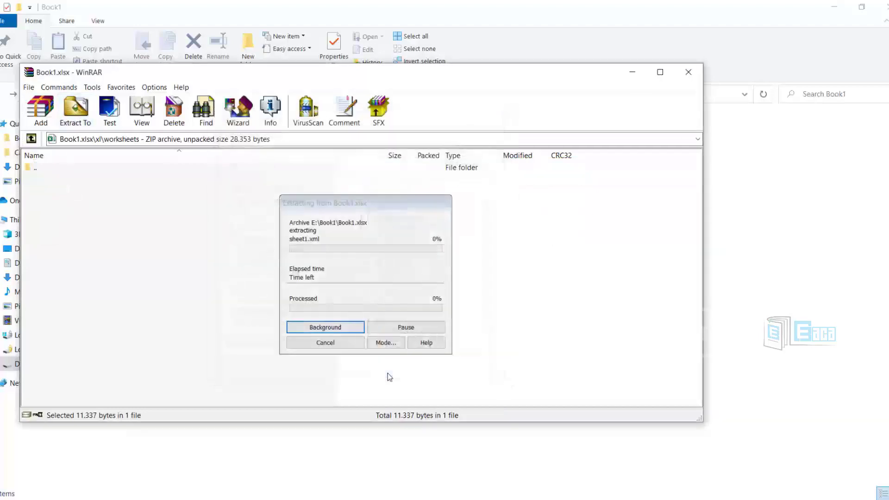
Close the archive window and open the extracted sheet1.xml from the Book1 folder in Notepad
key("alt+F4")
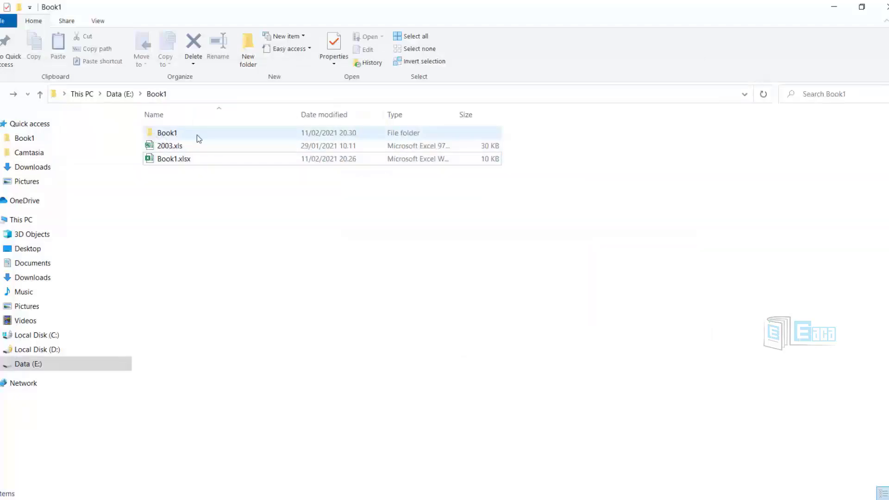
double_click(166, 135)
left_click(167, 136)
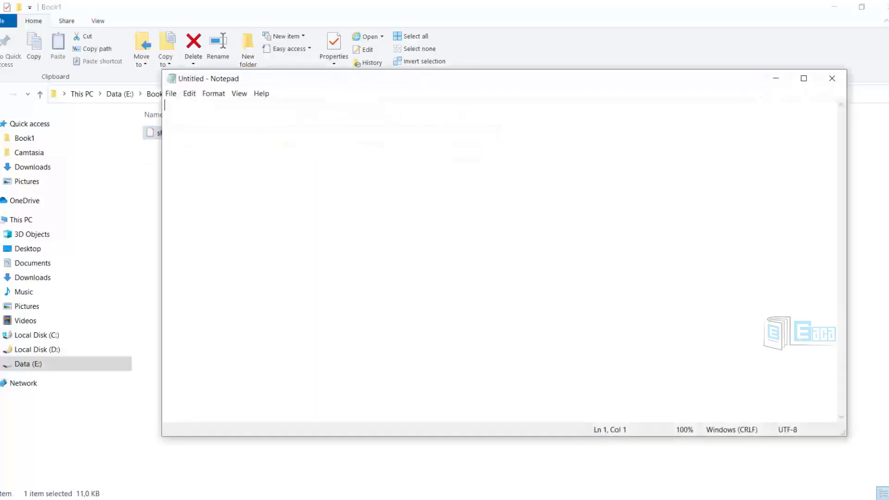
left_click_drag(154, 135, 213, 139)
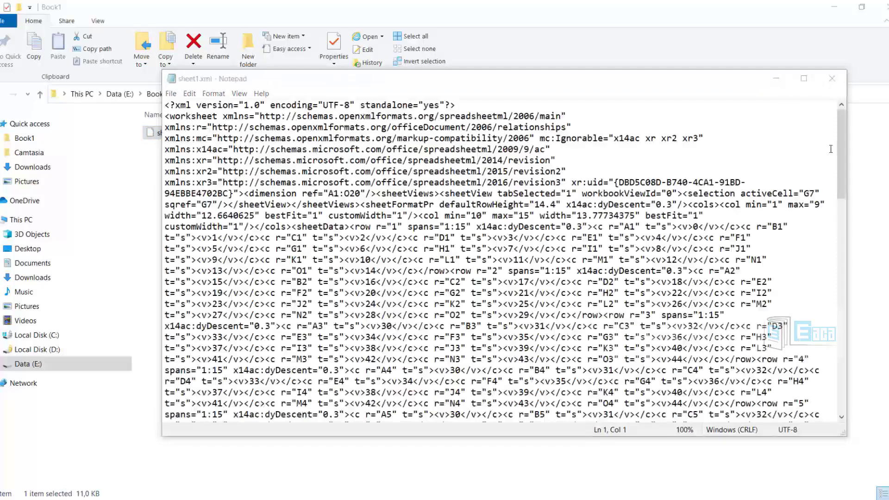
Select and delete the whole <sheetProtection … scenarios="1"/> element
left_click_drag(841, 140, 841, 366)
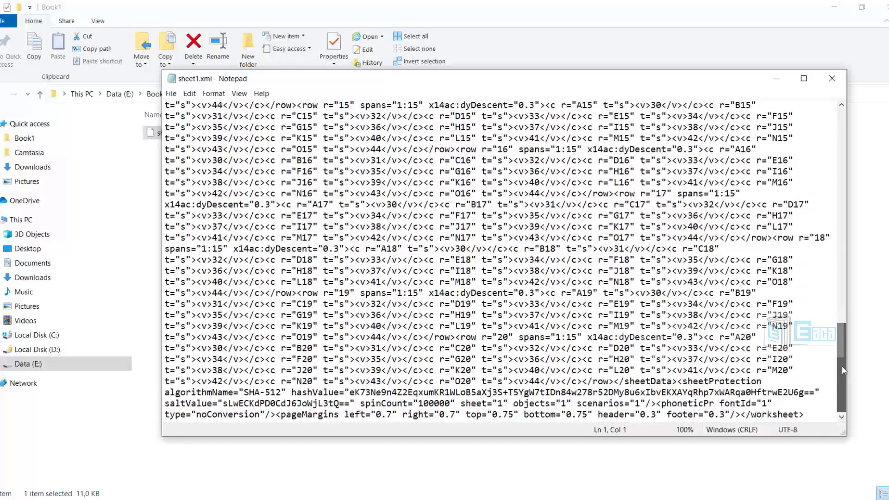
left_click(678, 380)
left_click_drag(684, 381, 762, 381)
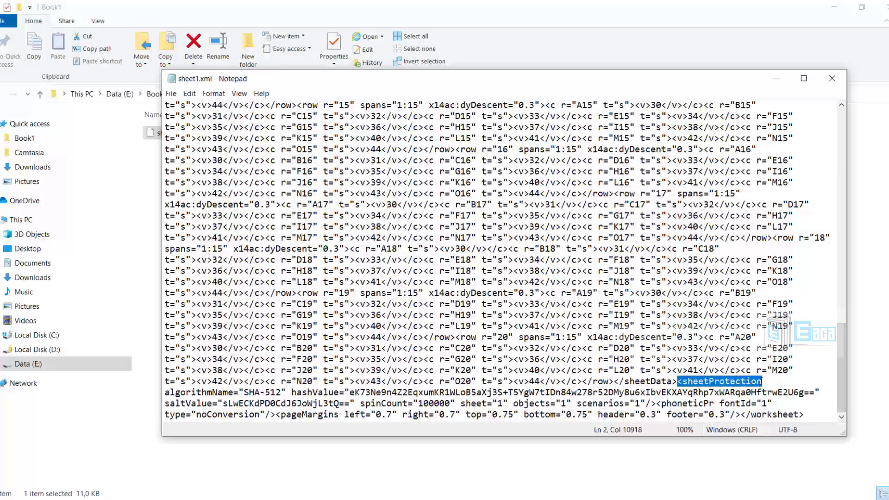
left_click(684, 380, "shift")
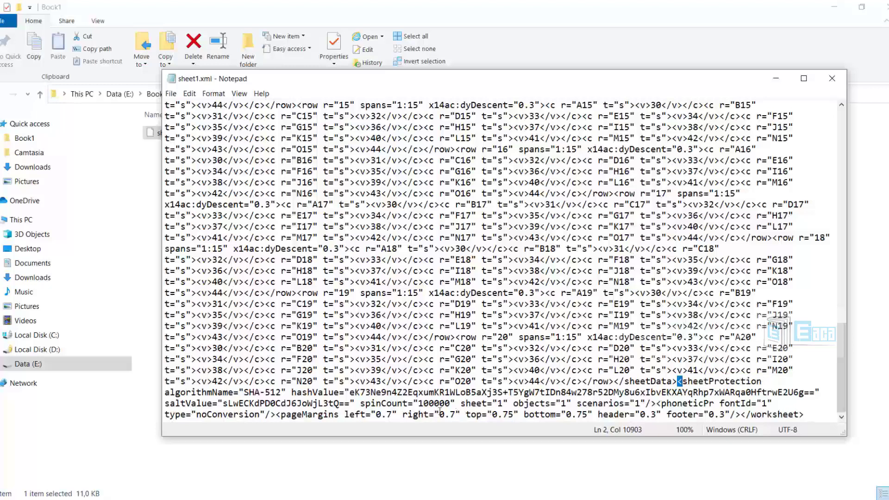
left_click(651, 403, "shift")
left_click(656, 403, "shift")
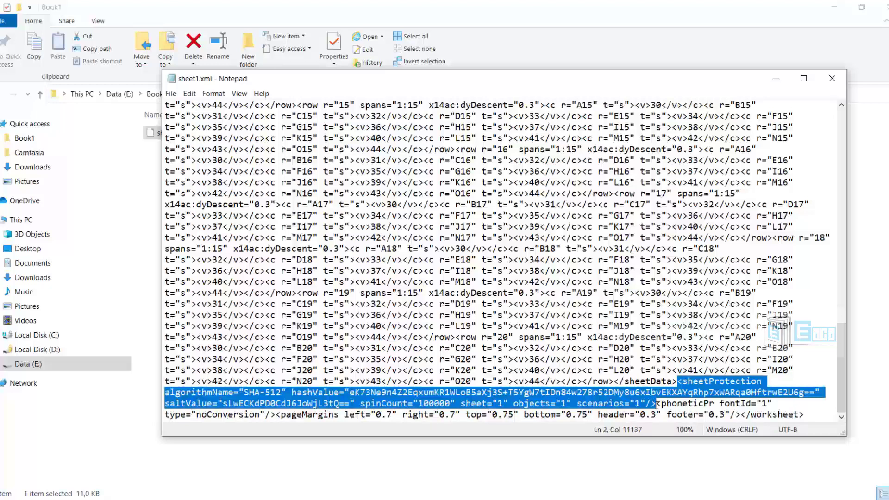
key("Delete")
Save the edited sheet1.xml and close Notepad
left_click(171, 93)
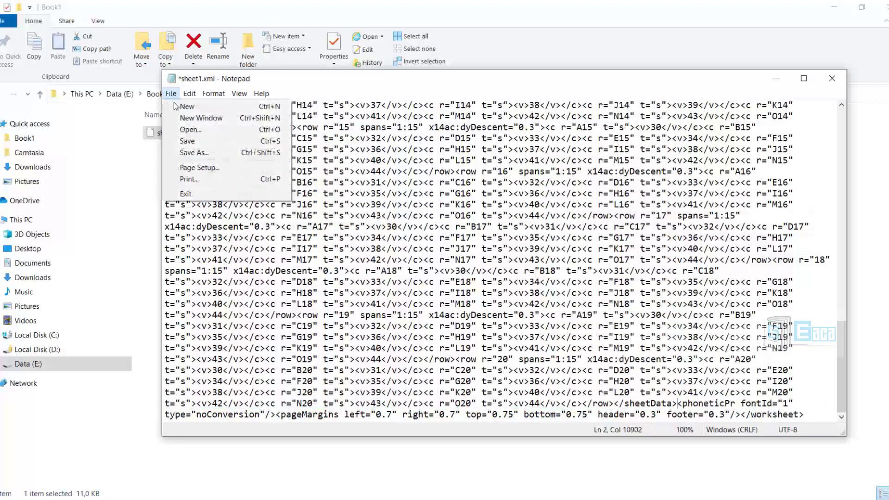
left_click(188, 144)
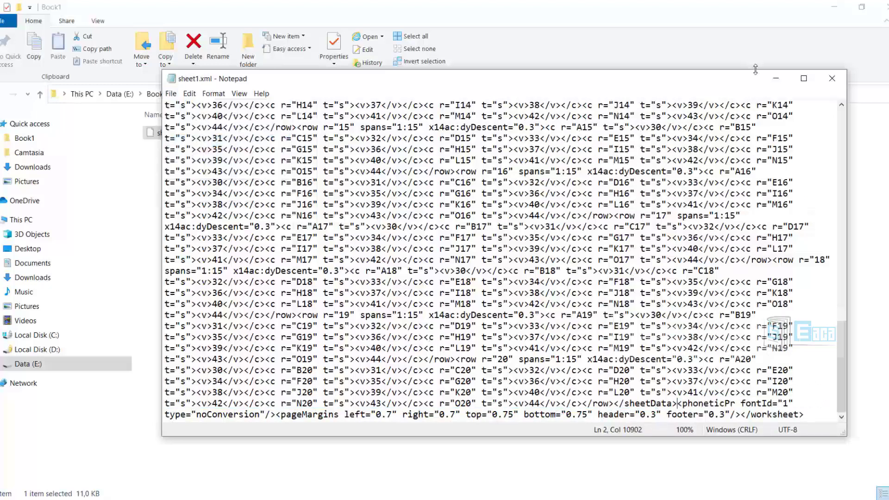
left_click(831, 78)
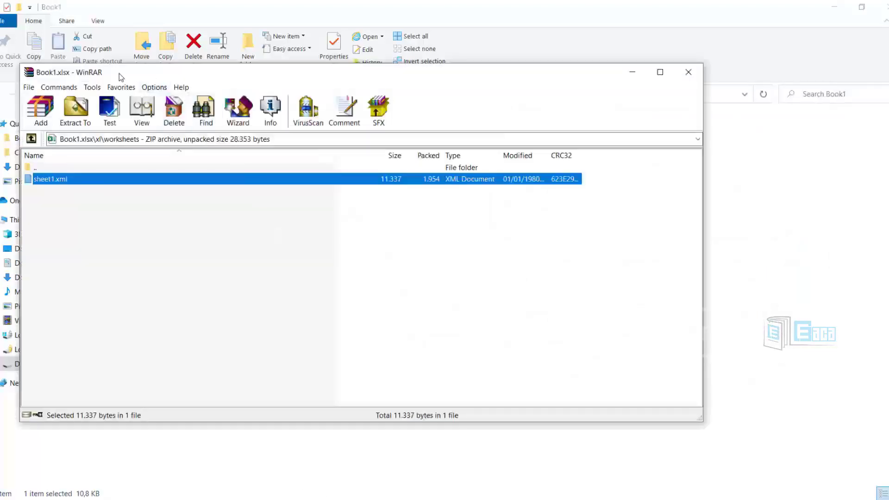
Replace sheet1.xml in Book1.xlsx's xl\worksheets folder with the edited 11.102-byte copy, then minimize WinRAR
mouse_move(118, 73)
left_mouse_down()
mouse_move(325, 52)
mouse_move(363, 30)
left_mouse_up()
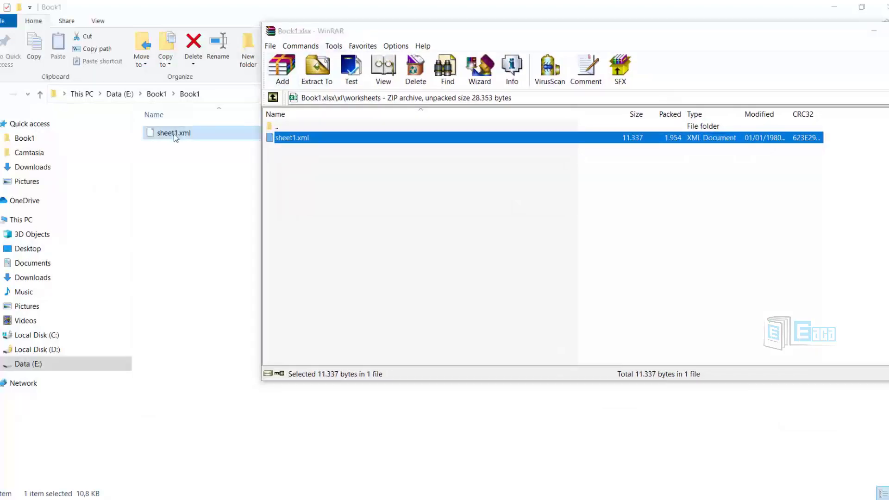
left_click_drag(174, 134, 331, 162)
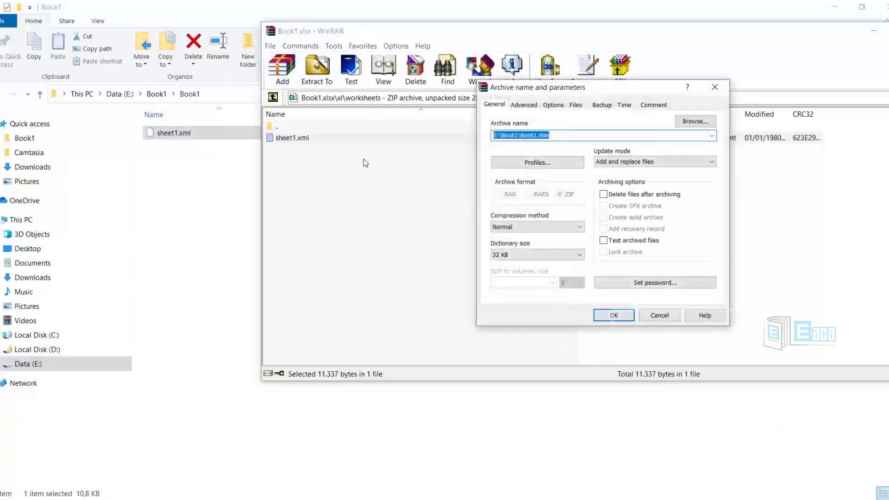
left_click(624, 314)
left_click_drag(536, 32, 386, 60)
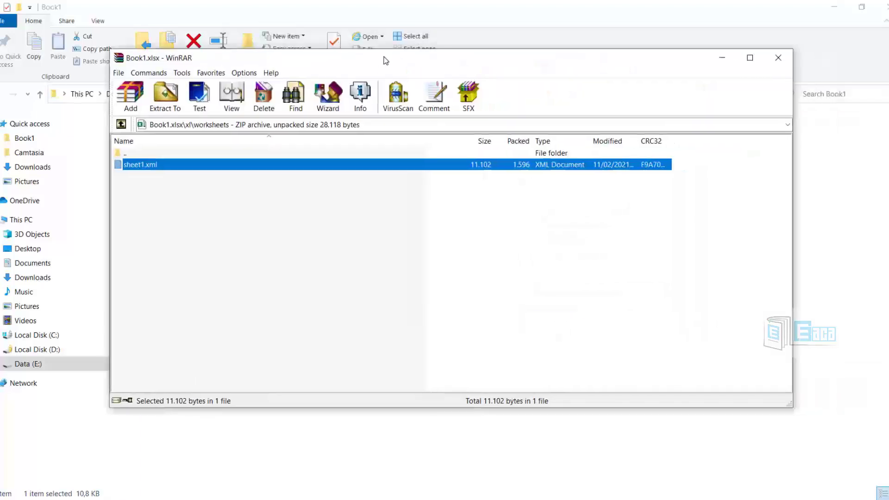
left_click(720, 58)
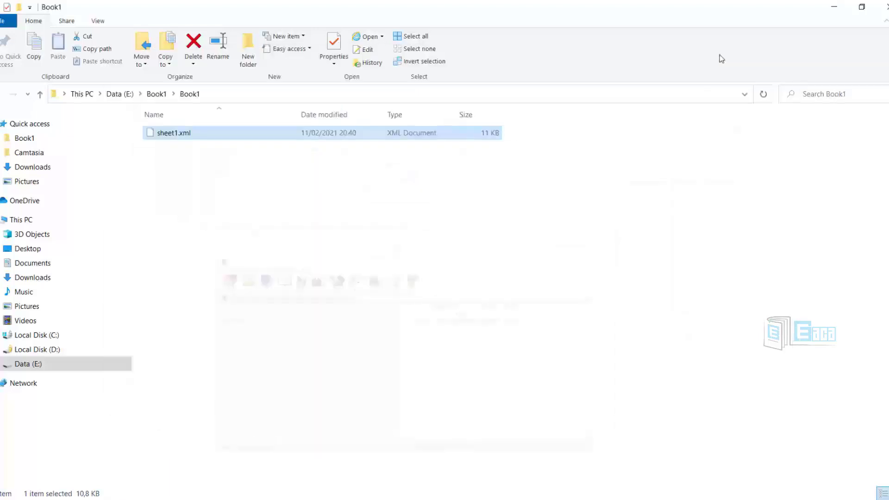
Reopen Book1.xlsx from E:\Book1 and confirm on the Review tab that Sheet1 is unprotected
left_click(156, 94)
double_click(170, 163)
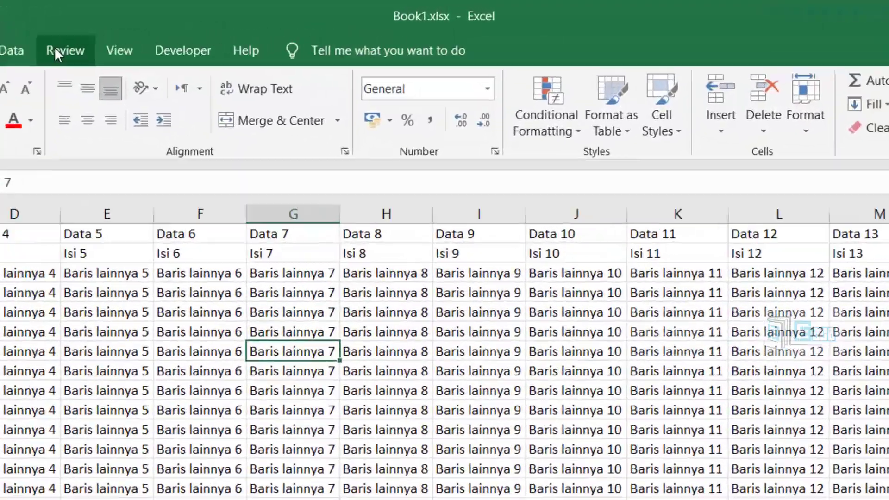
left_click(221, 29)
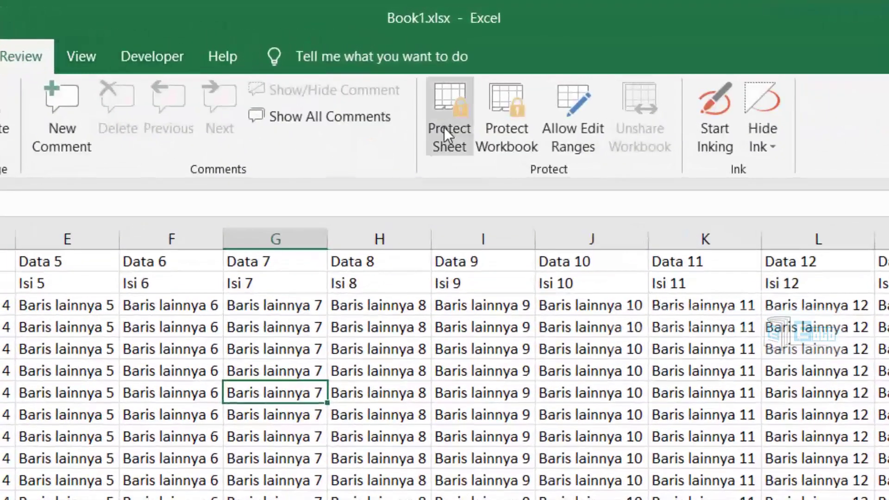
left_click(464, 109)
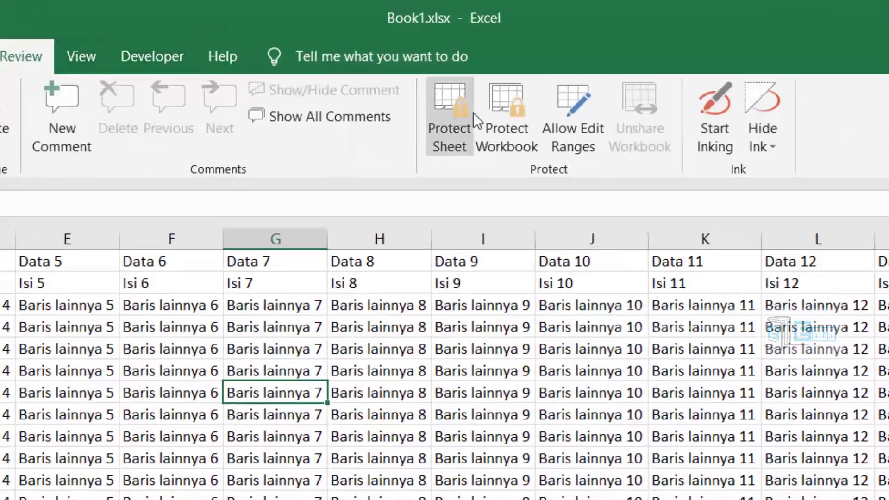